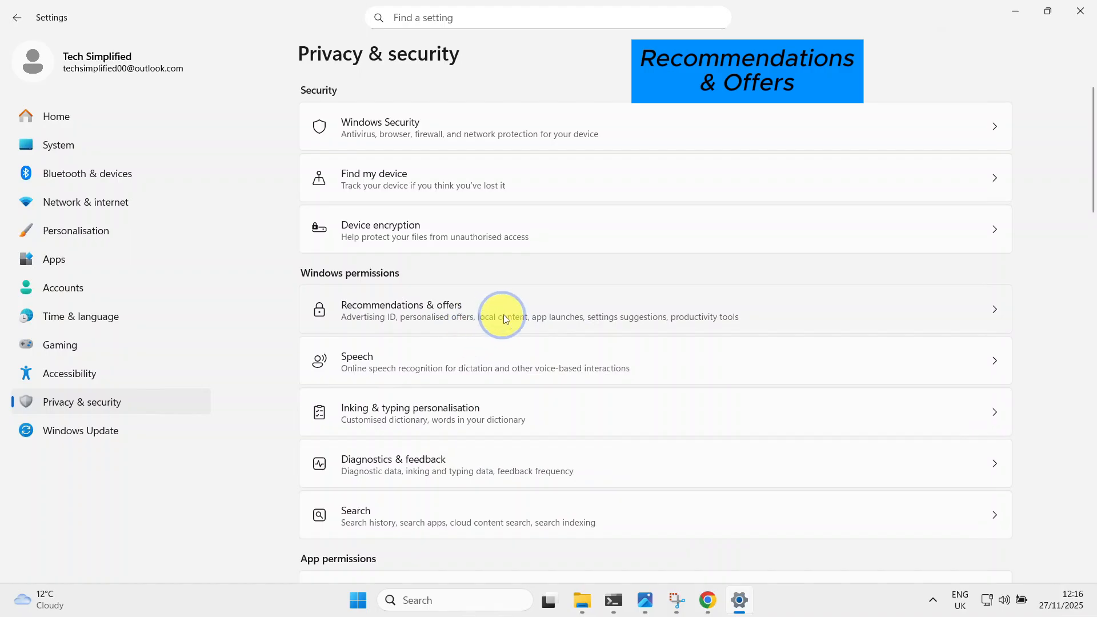
In Recommendations & offers, turn off personalised offers, language list access, Start and search improvement, Settings notifications, Settings recommendations and offers, and Advertising ID.
{"action": "left_click", "coordinate": [465, 314]}
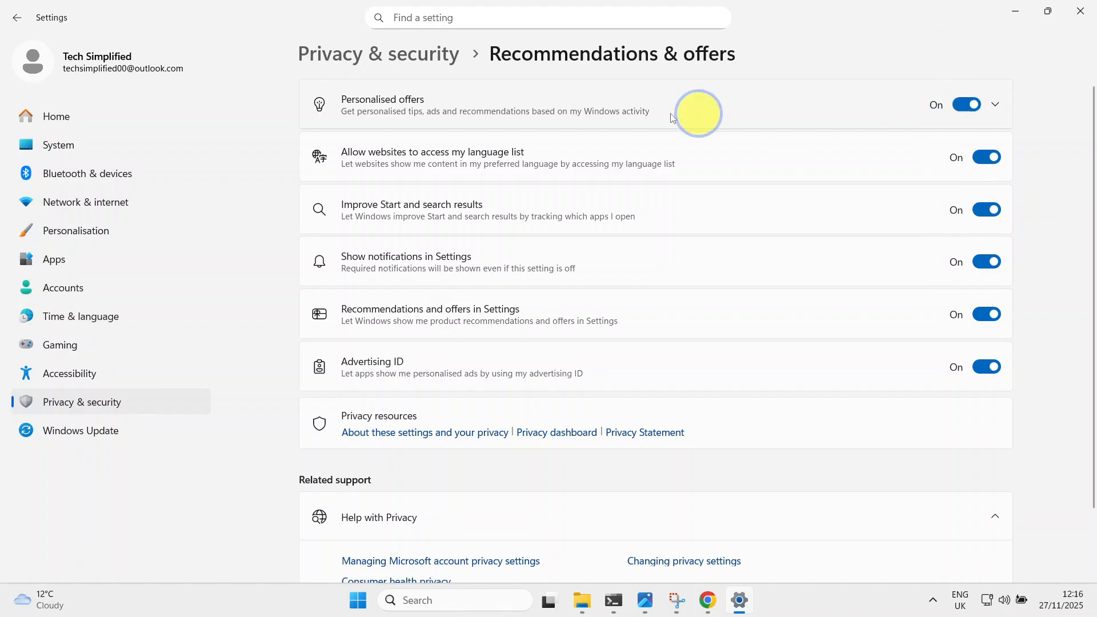
{"action": "left_click", "coordinate": [967, 106]}
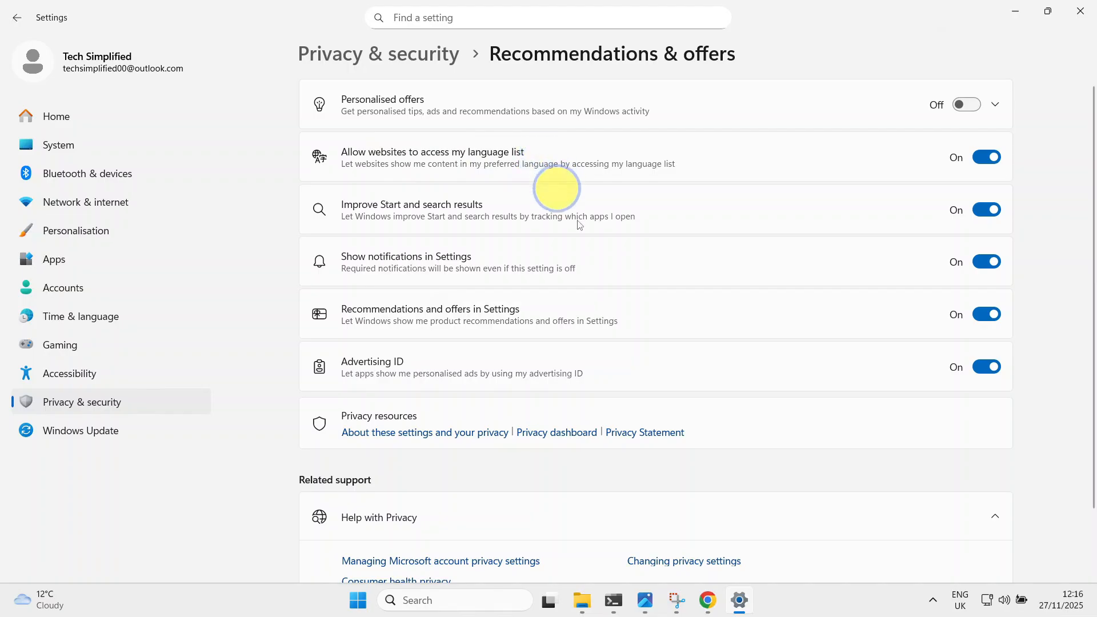
{"action": "left_click", "coordinate": [983, 159]}
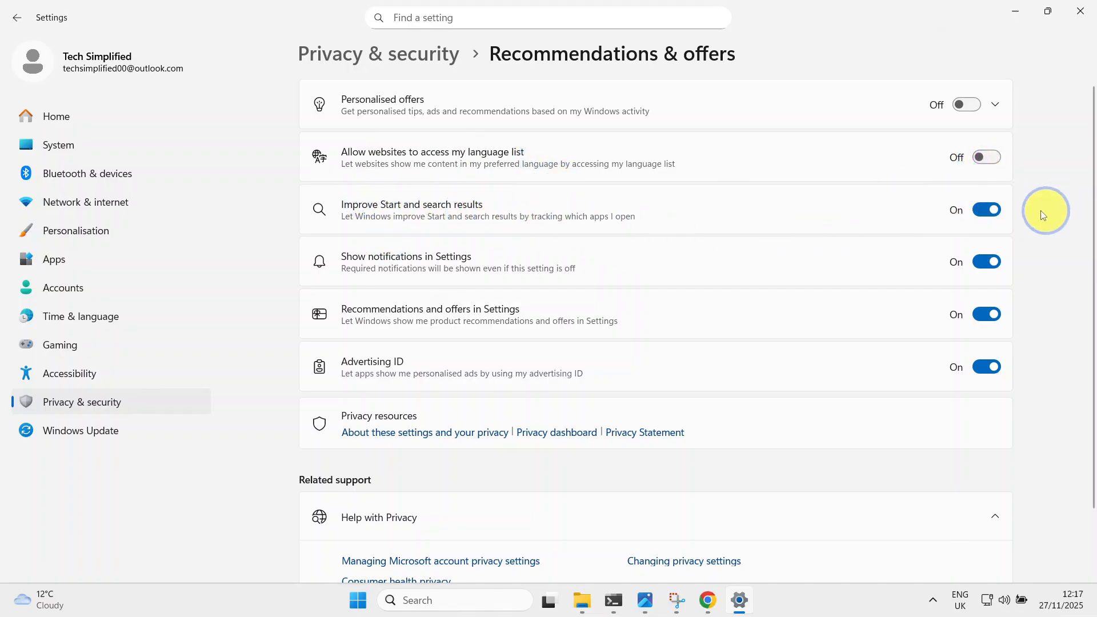
{"action": "left_click", "coordinate": [975, 211]}
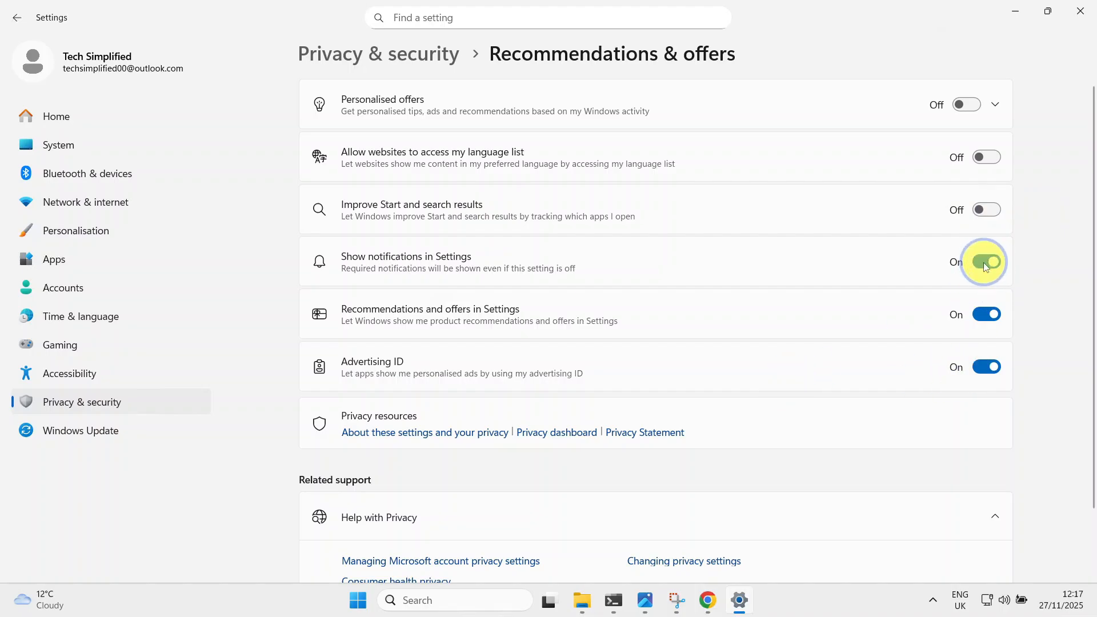
{"action": "left_click", "coordinate": [983, 263]}
{"action": "left_click", "coordinate": [984, 312]}
{"action": "left_click", "coordinate": [985, 366]}
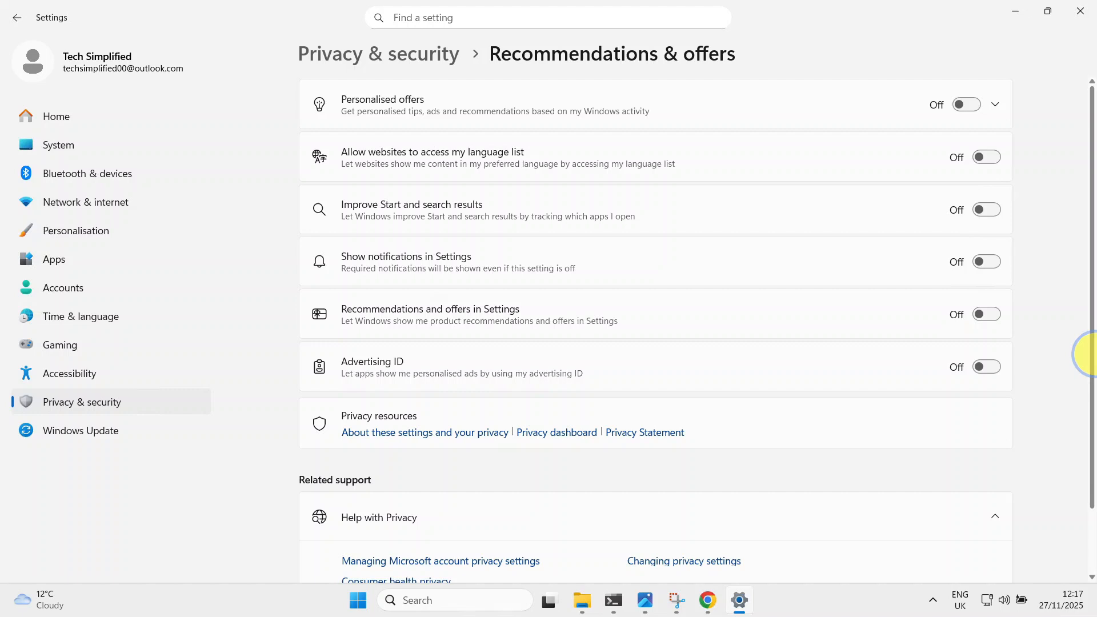
{"action": "left_click", "coordinate": [420, 54]}
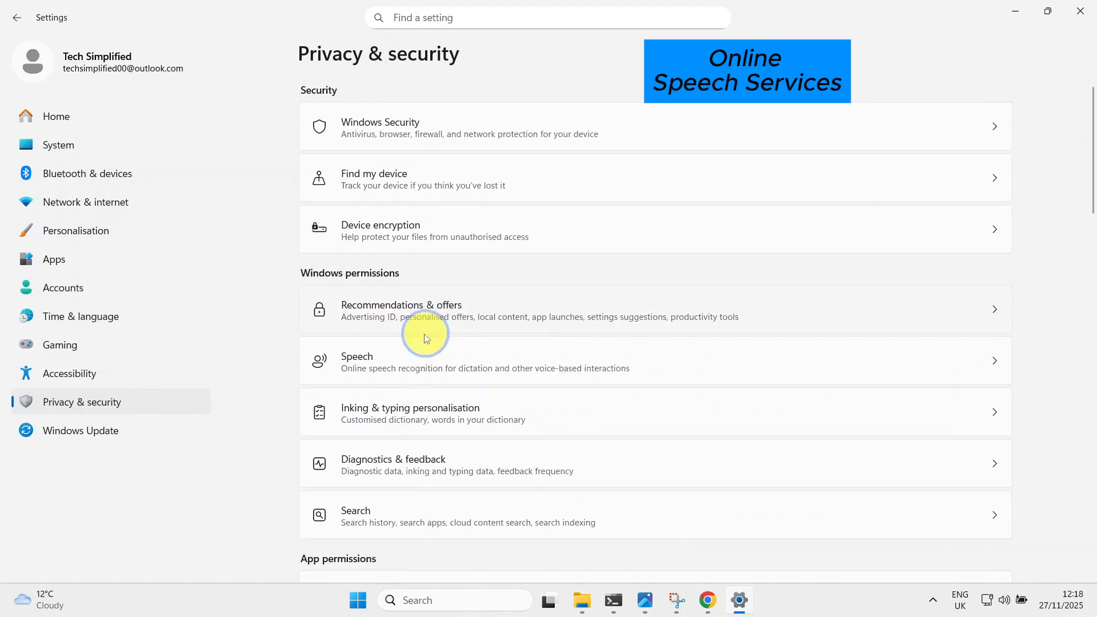
Turn off online speech recognition in the Speech privacy settings and return to Privacy & security.
{"action": "left_click", "coordinate": [402, 363]}
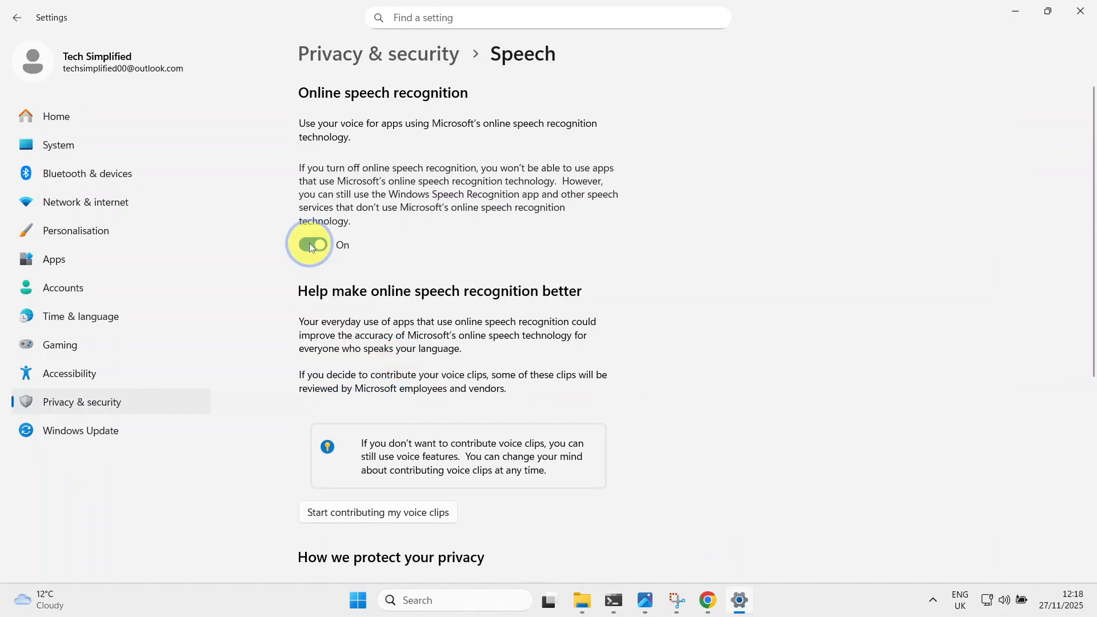
{"action": "left_click", "coordinate": [310, 245]}
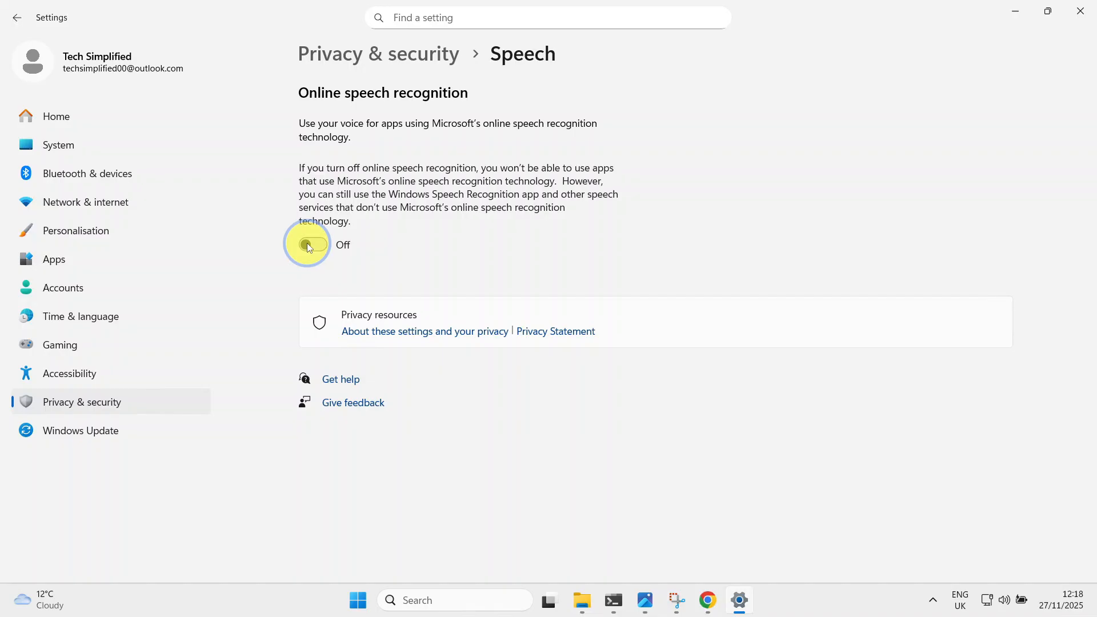
{"action": "left_click", "coordinate": [403, 54]}
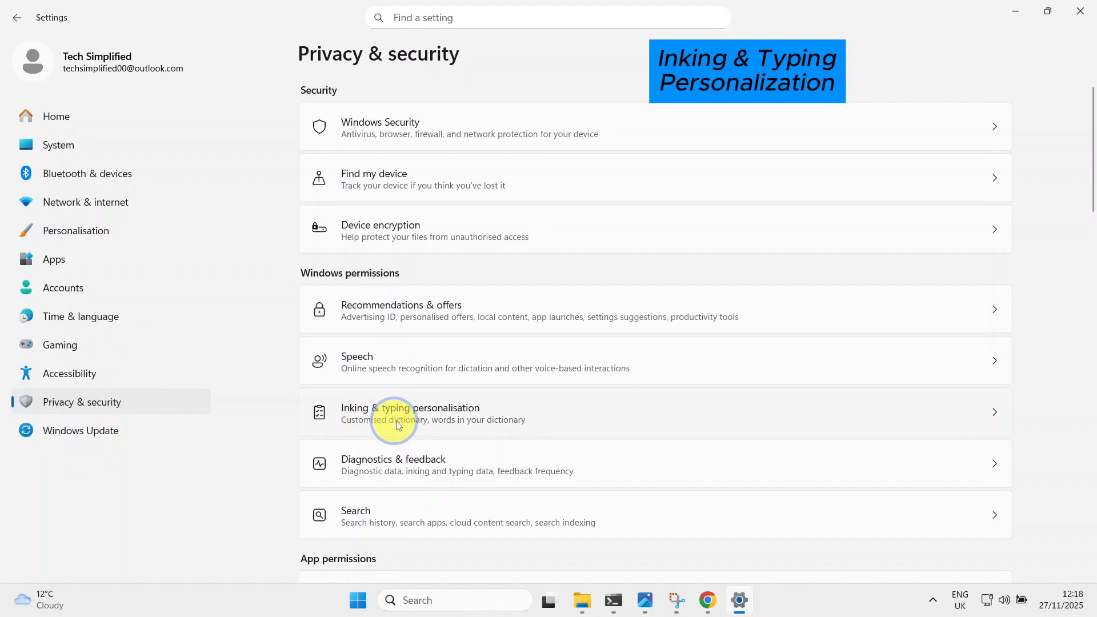
Turn off the customised inking and typing dictionary and return to Privacy & security.
{"action": "left_click", "coordinate": [481, 417]}
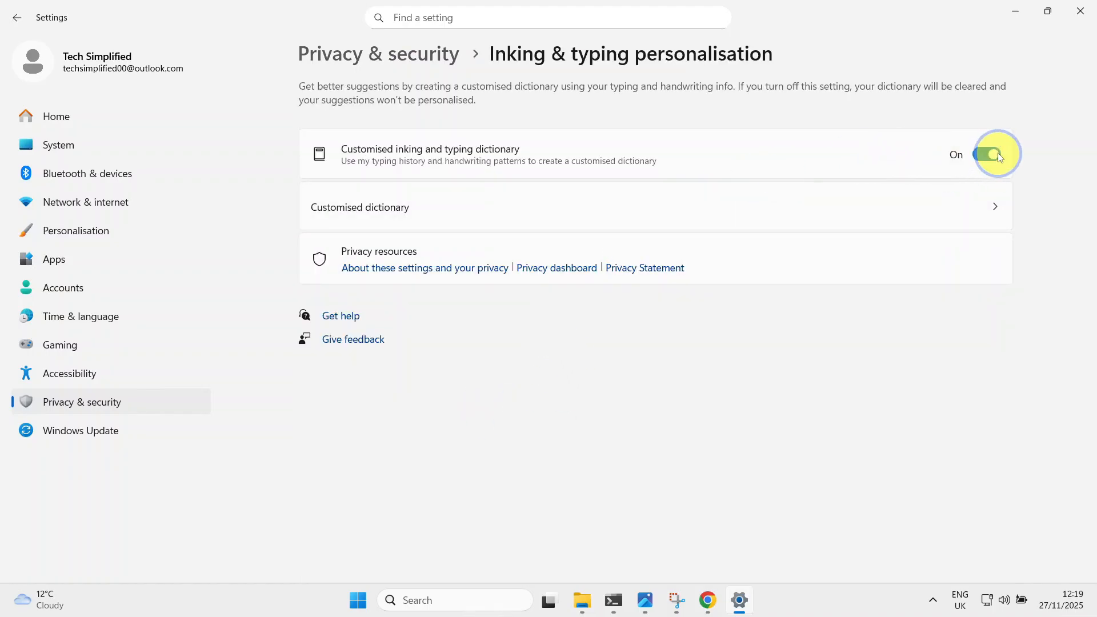
{"action": "left_click", "coordinate": [987, 155]}
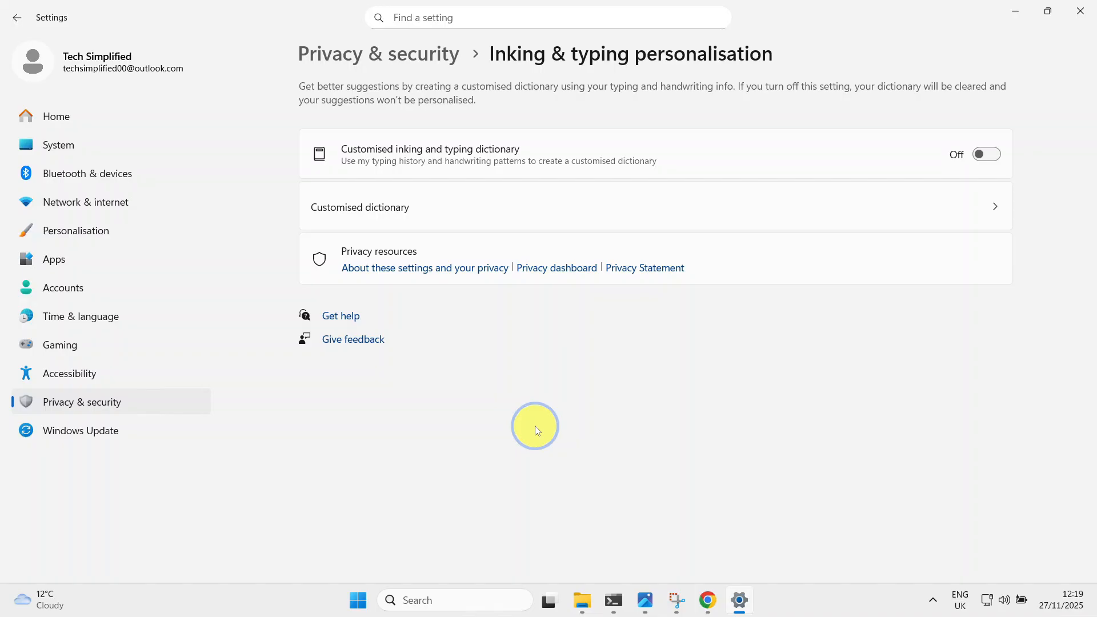
{"action": "left_click", "coordinate": [400, 53]}
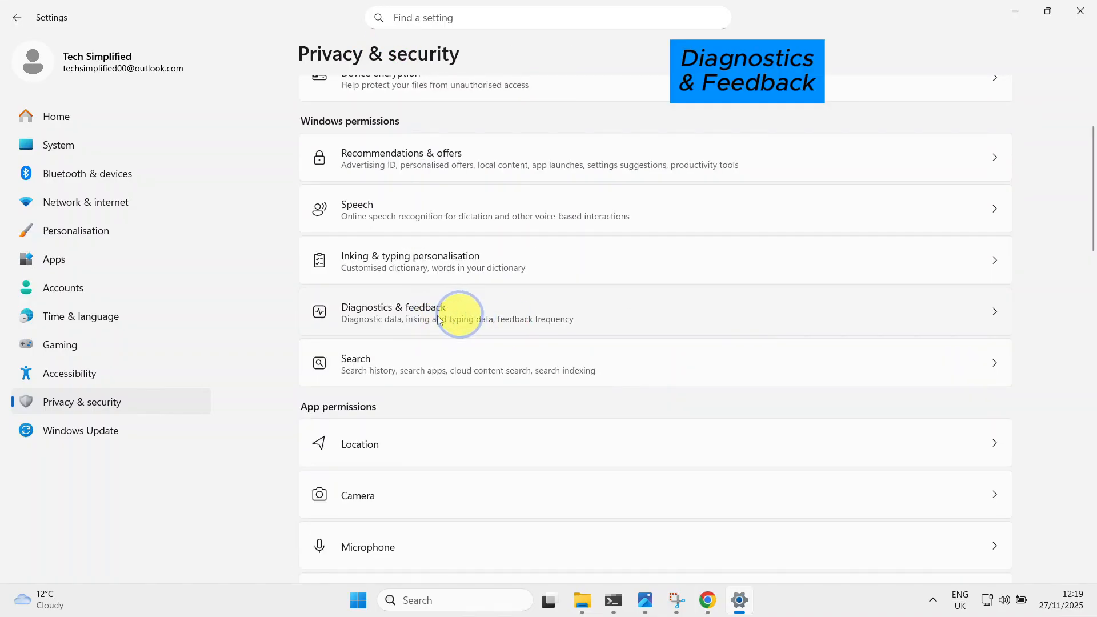
In Diagnostics & feedback, turn off sending optional diagnostic data and check the Improve inking and typing option.
{"action": "left_click", "coordinate": [474, 317]}
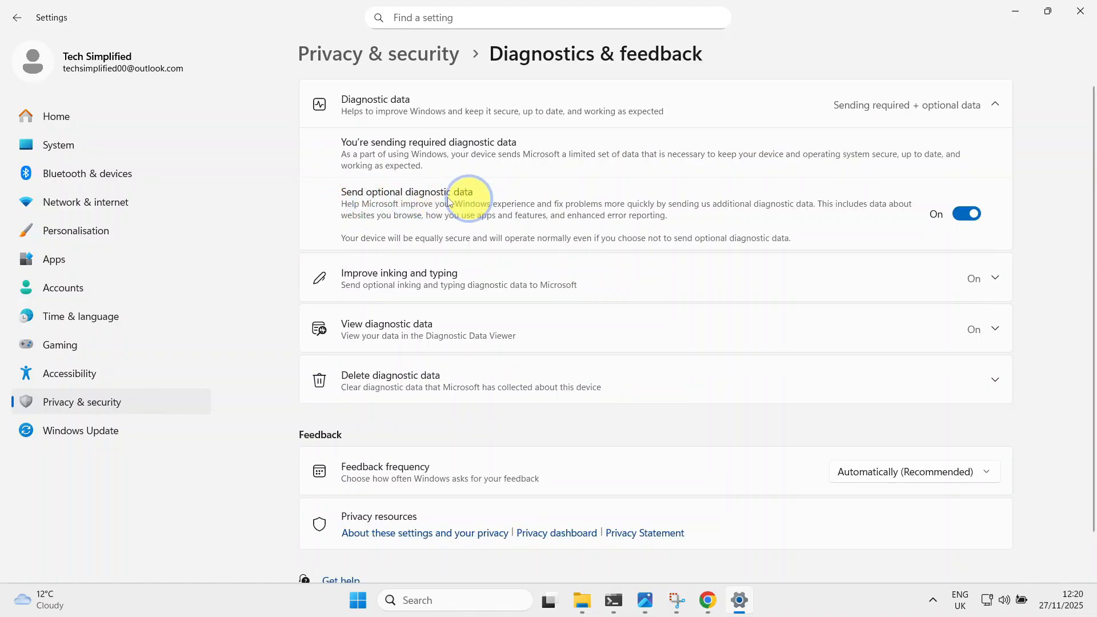
{"action": "left_click", "coordinate": [966, 214]}
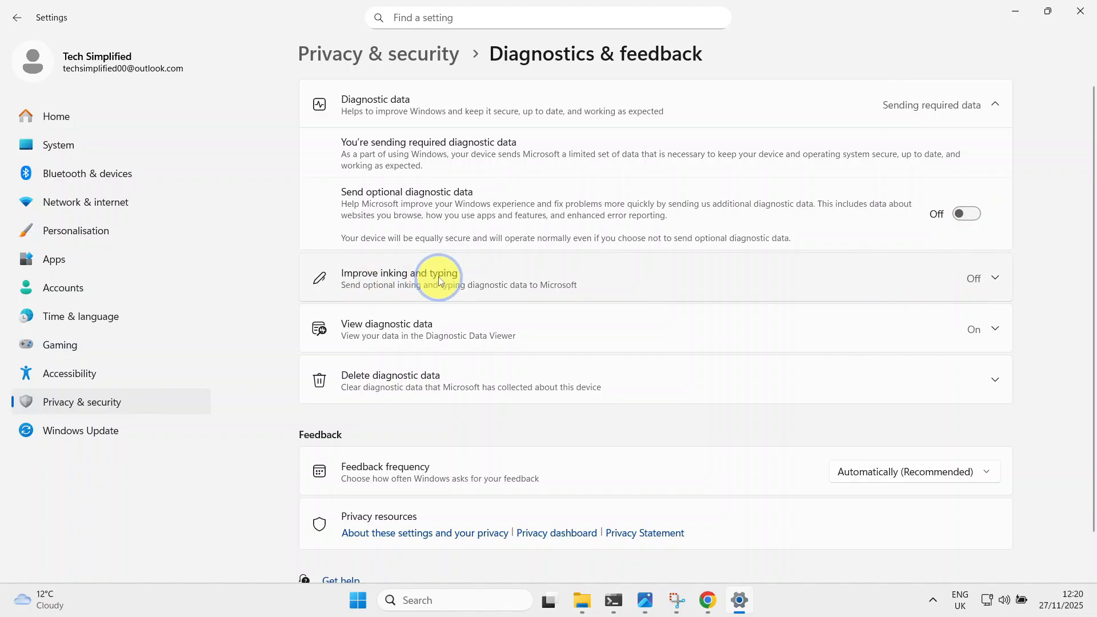
{"action": "left_click", "coordinate": [995, 278]}
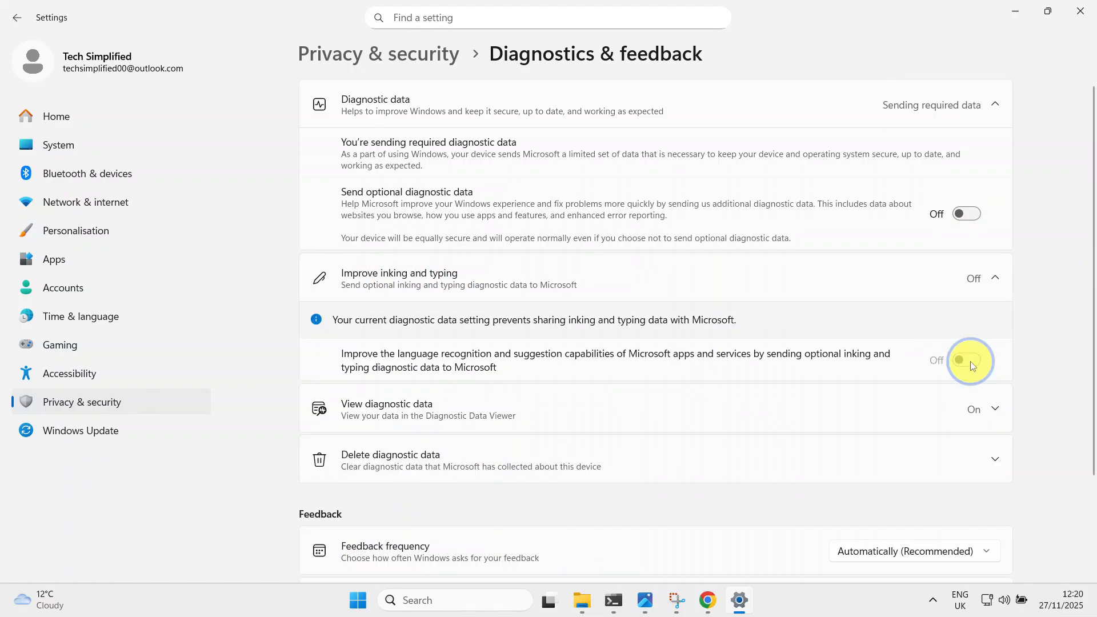
{"action": "left_click", "coordinate": [995, 279]}
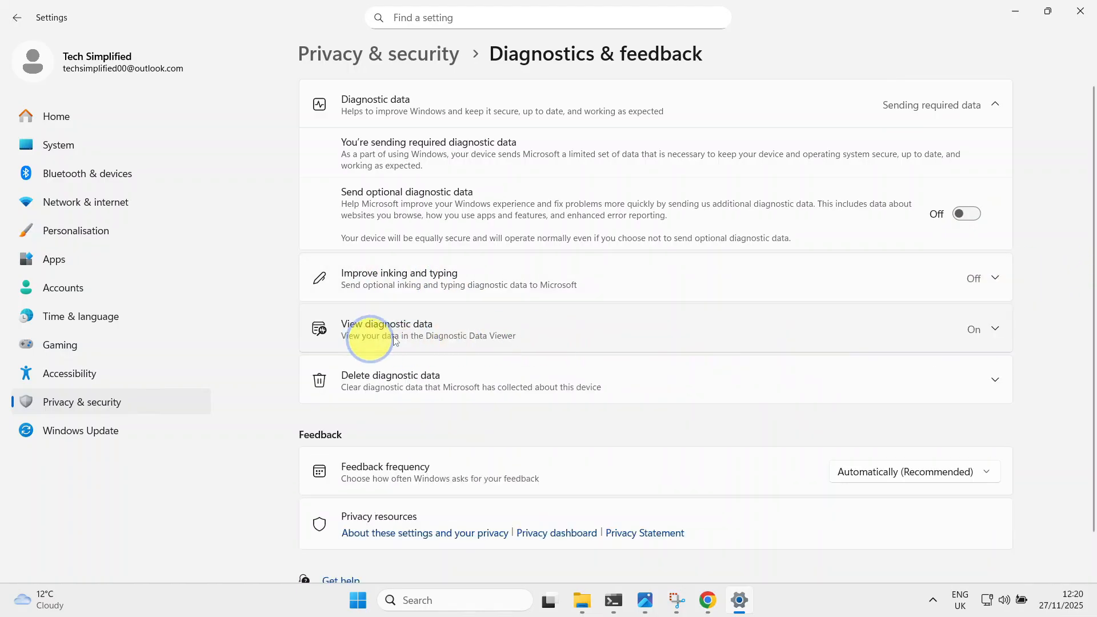
Turn off viewing data in the Diagnostic Data Viewer and delete the diagnostic data Microsoft has collected about this device.
{"action": "left_click", "coordinate": [995, 327]}
{"action": "left_click", "coordinate": [964, 373]}
{"action": "left_click", "coordinate": [991, 324]}
{"action": "left_click", "coordinate": [995, 380]}
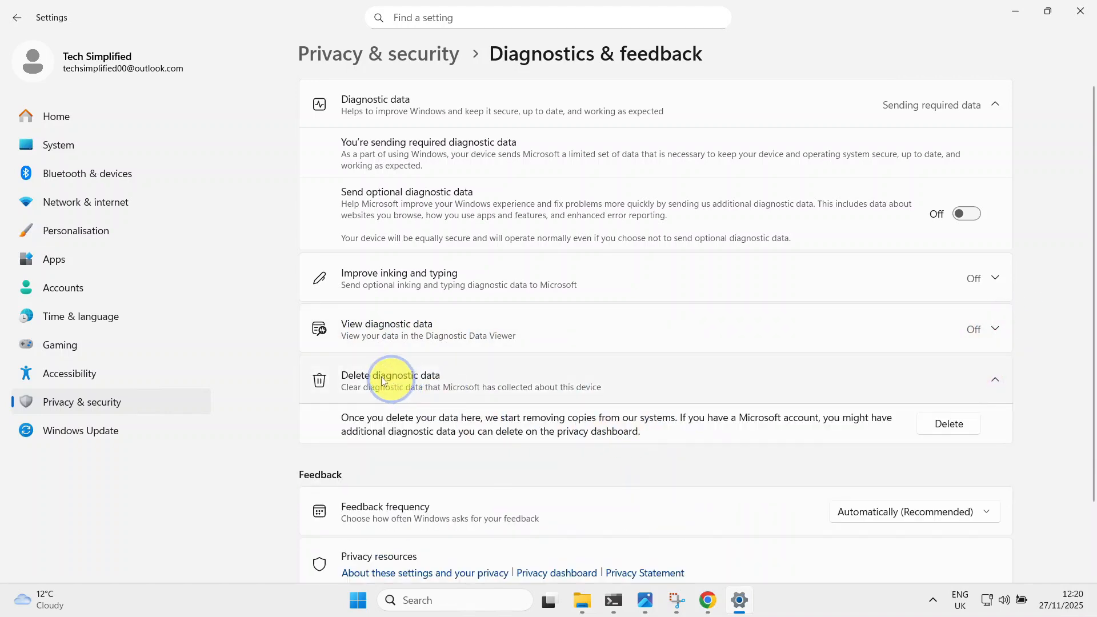
{"action": "left_click", "coordinate": [948, 424]}
Set the feedback frequency to Never and return to Privacy & security.
{"action": "scroll", "coordinate": [952, 425], "scroll_direction": "down", "scroll_amount": 2}
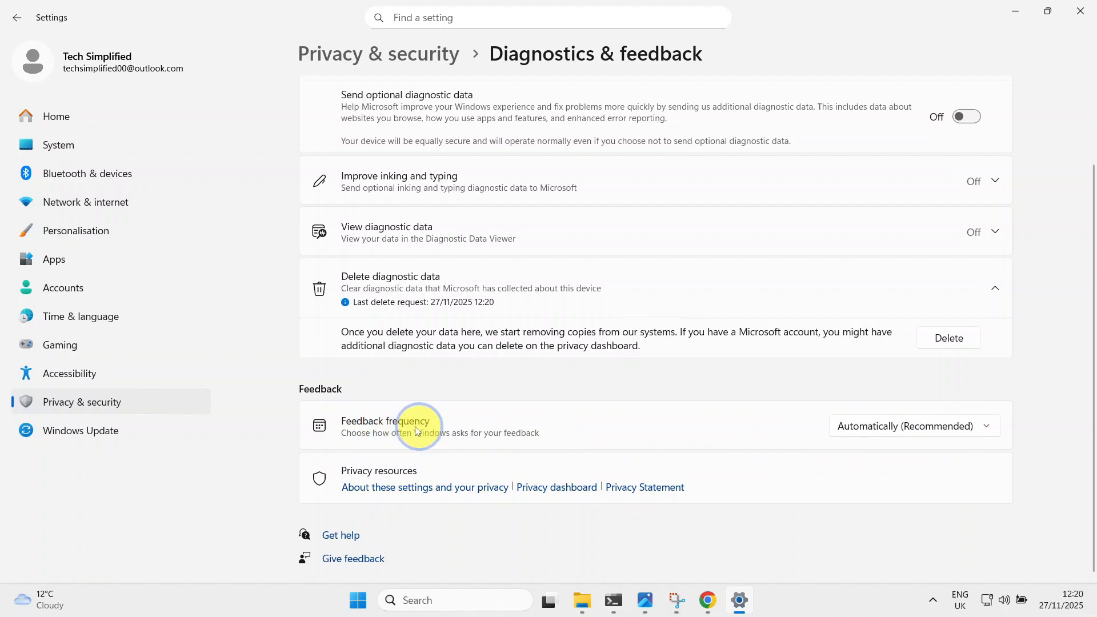
{"action": "left_click", "coordinate": [876, 427]}
{"action": "left_click", "coordinate": [855, 532]}
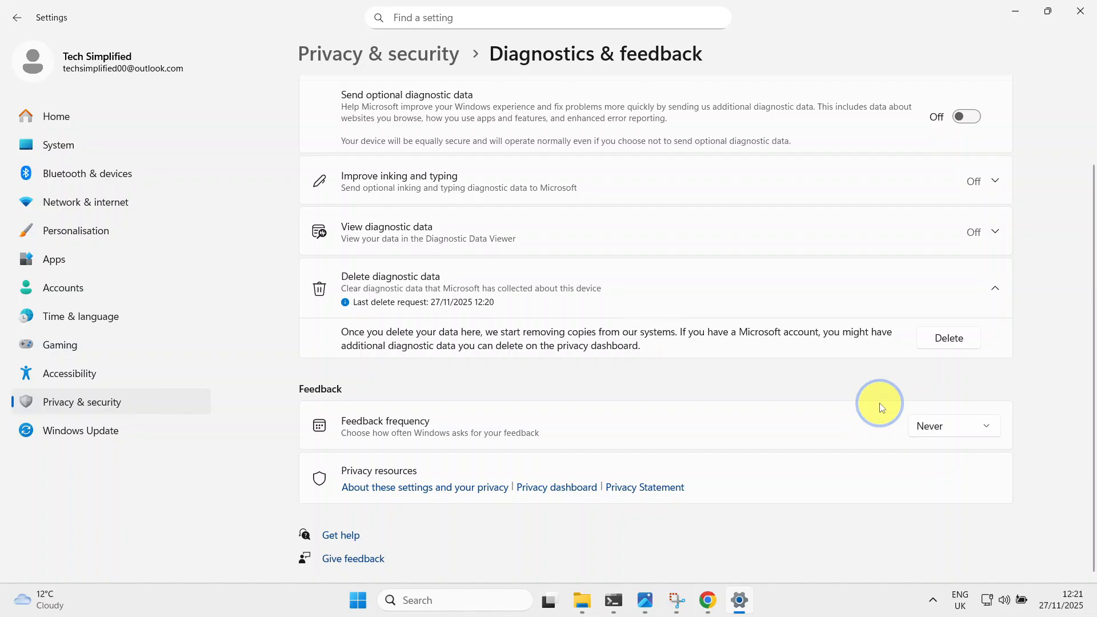
{"action": "left_click", "coordinate": [15, 18]}
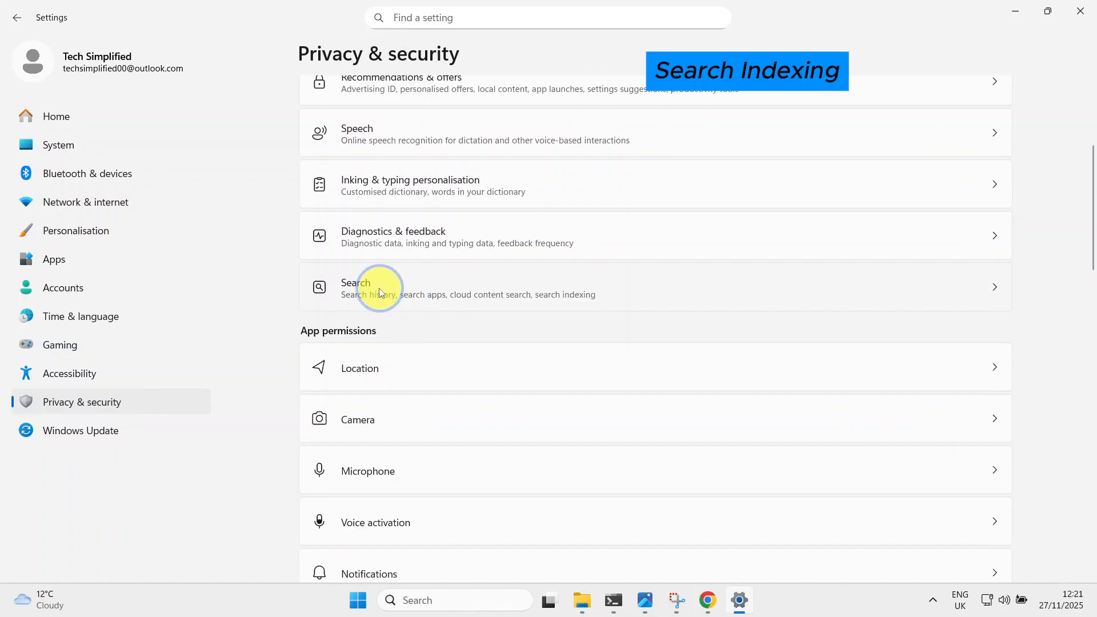
In the Search privacy settings, turn off search history and clear the device search history.
{"action": "left_click", "coordinate": [416, 285]}
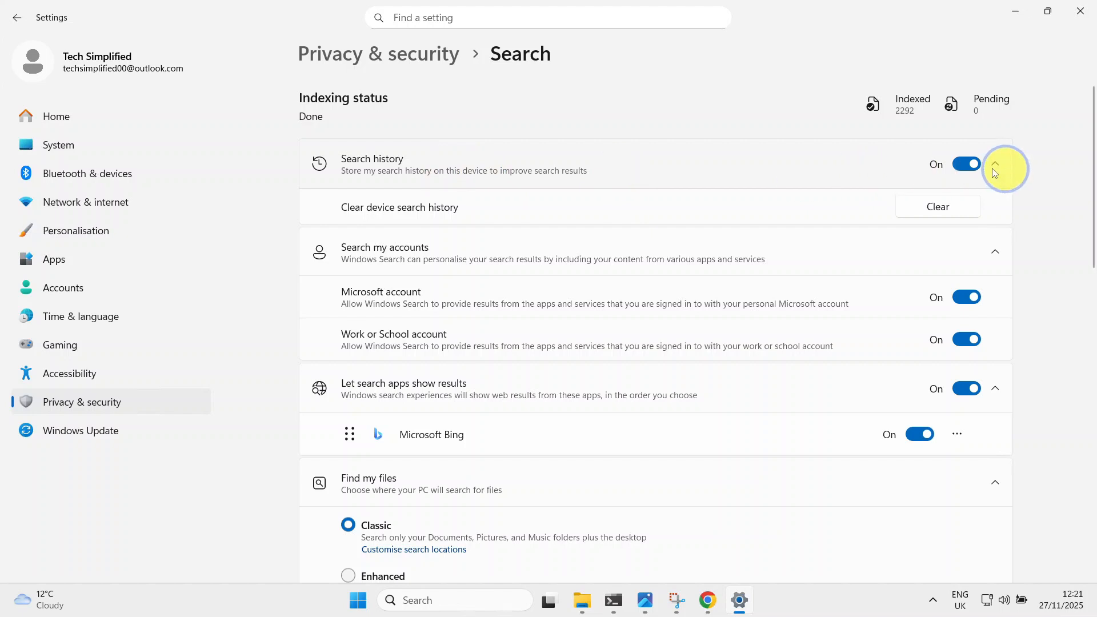
{"action": "left_click", "coordinate": [965, 166]}
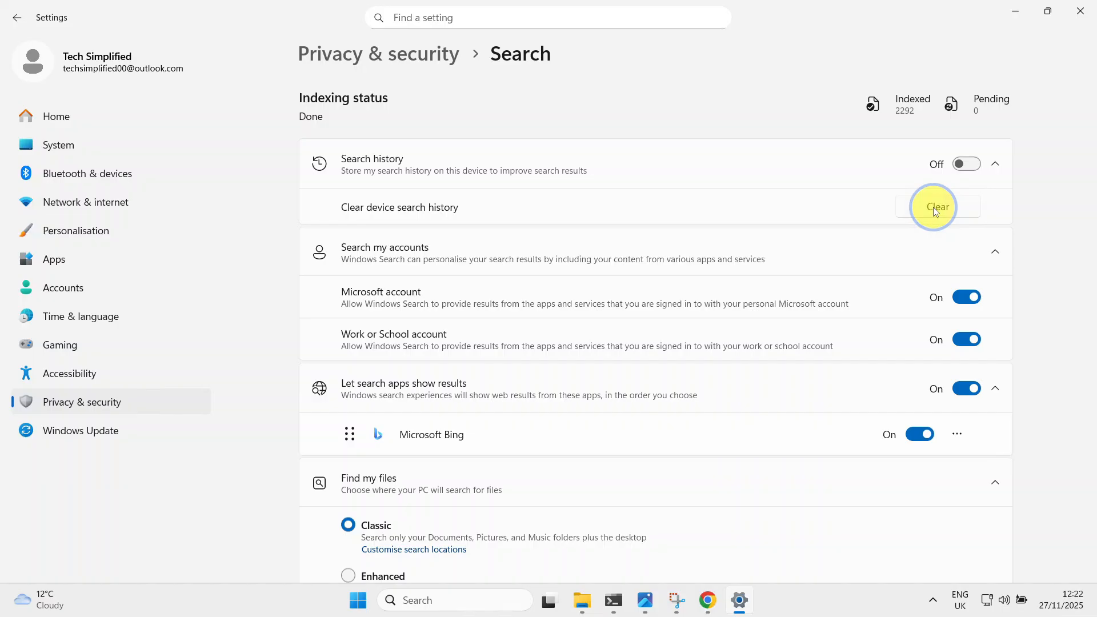
{"action": "left_click", "coordinate": [936, 210]}
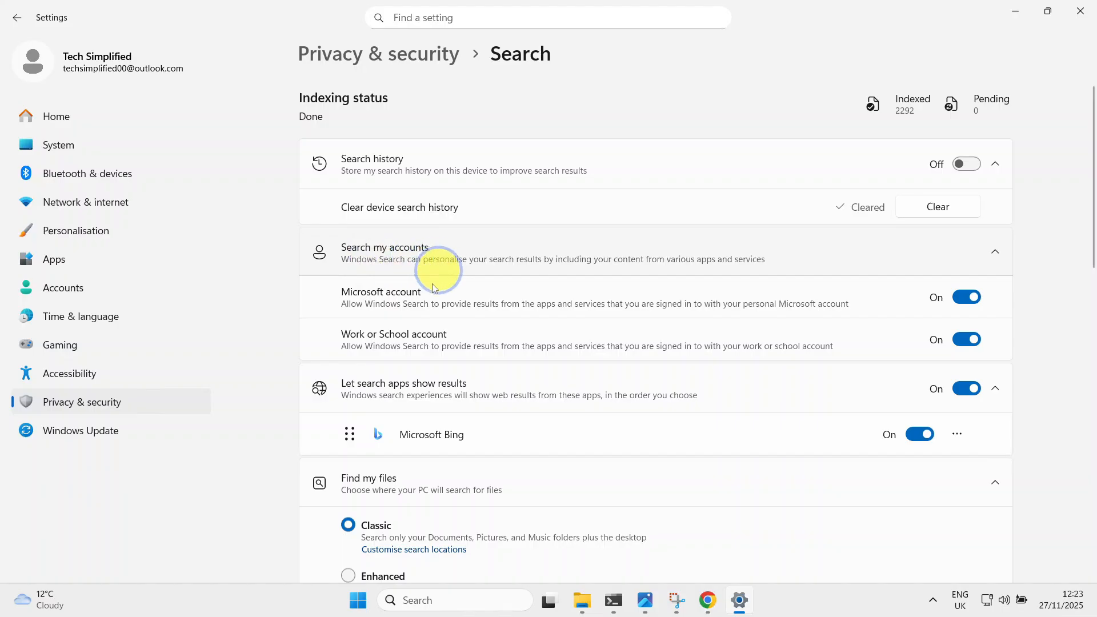
Turn off Windows Search results from the Microsoft account and the Work or School account, and stop search apps from showing results.
{"action": "left_click", "coordinate": [964, 295]}
{"action": "left_click", "coordinate": [967, 338]}
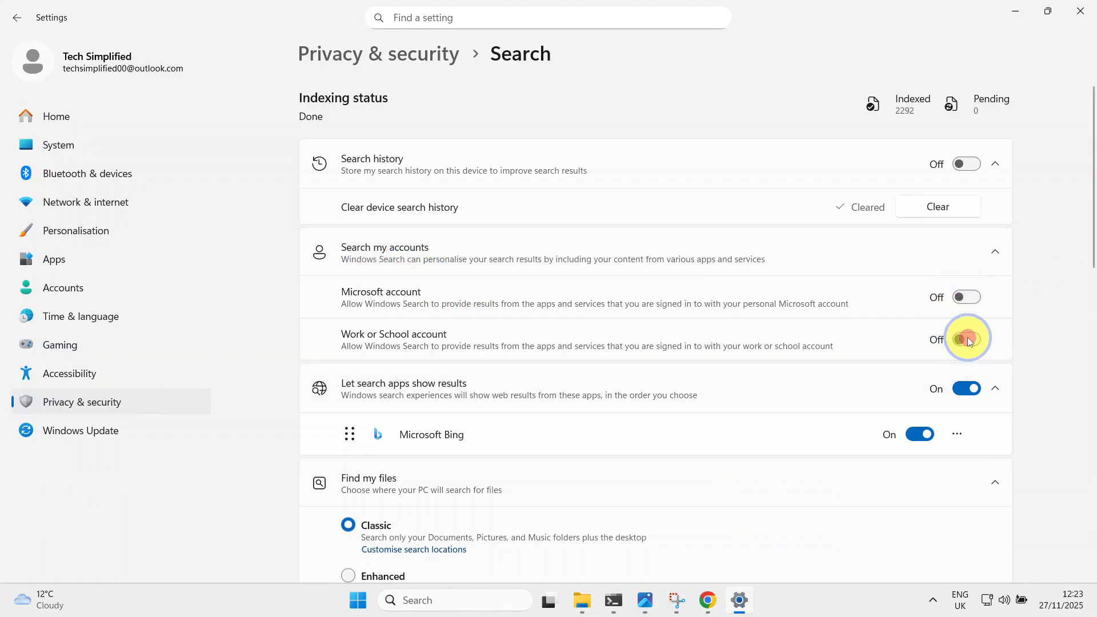
{"action": "scroll", "coordinate": [672, 416], "scroll_direction": "down", "scroll_amount": 2}
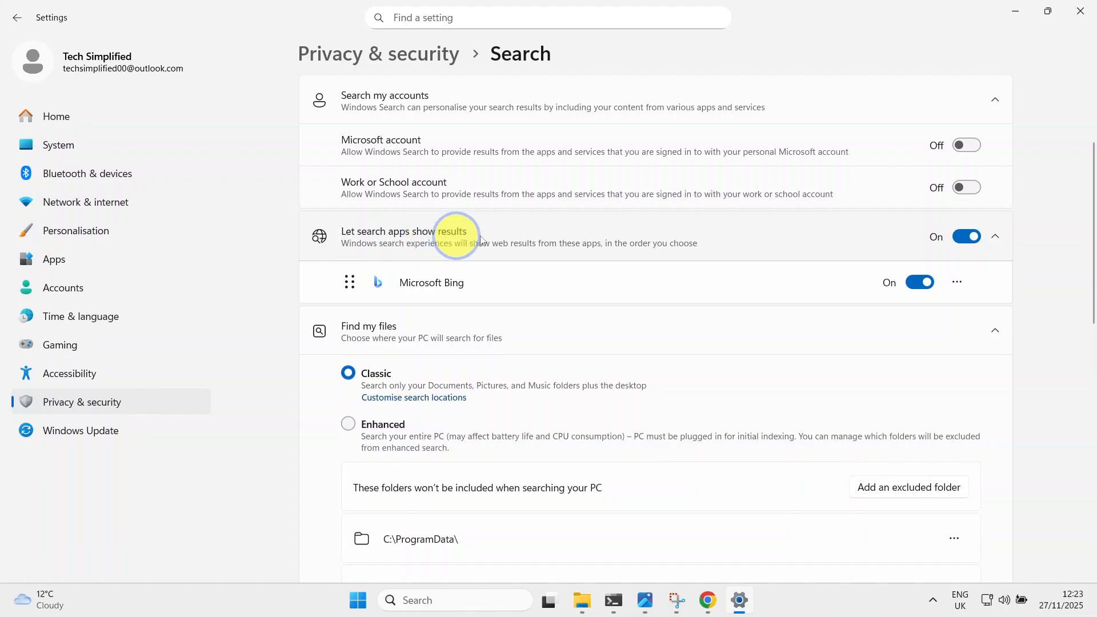
{"action": "left_click", "coordinate": [967, 237]}
{"action": "scroll", "coordinate": [625, 306], "scroll_direction": "down", "scroll_amount": 5}
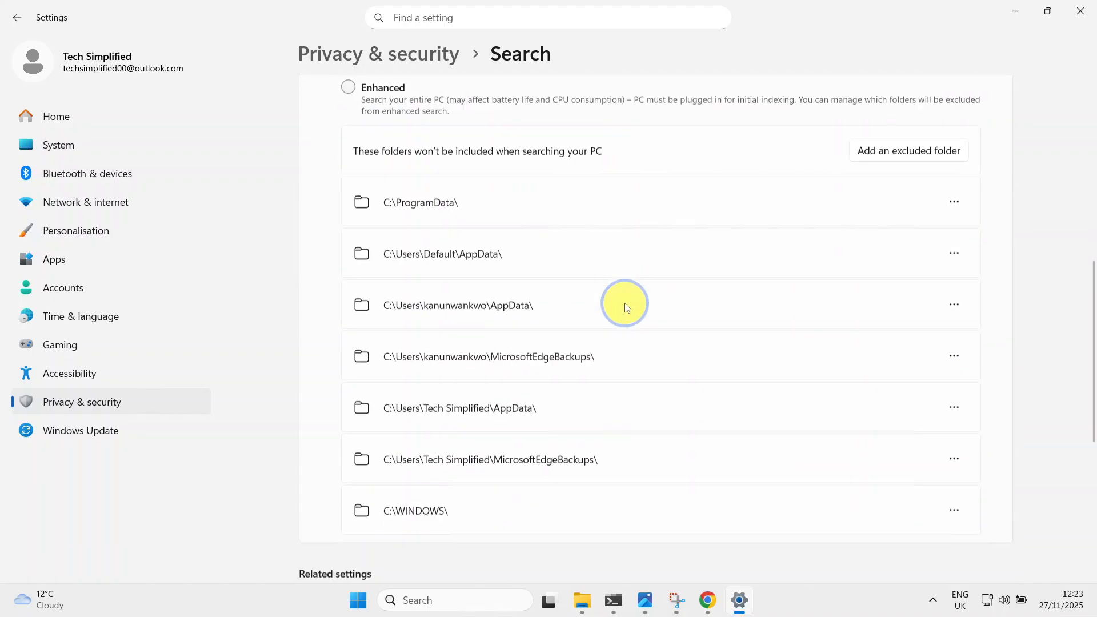
{"action": "scroll", "coordinate": [686, 308], "scroll_direction": "down", "scroll_amount": 4}
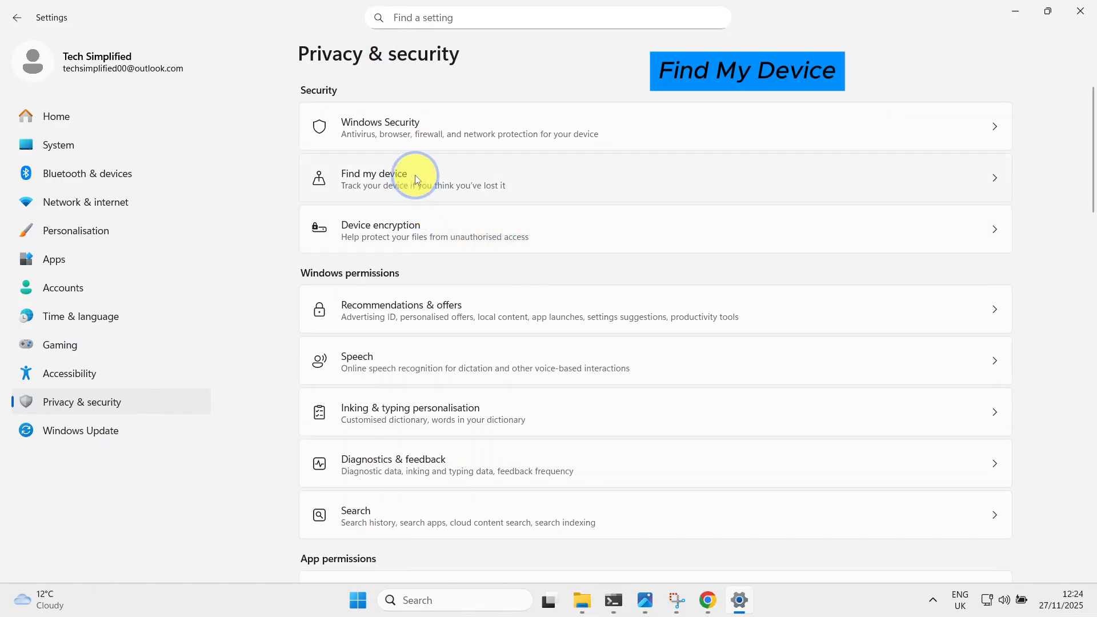
Turn off Find my device in the Security settings and return to Privacy & security.
{"action": "left_click", "coordinate": [455, 172]}
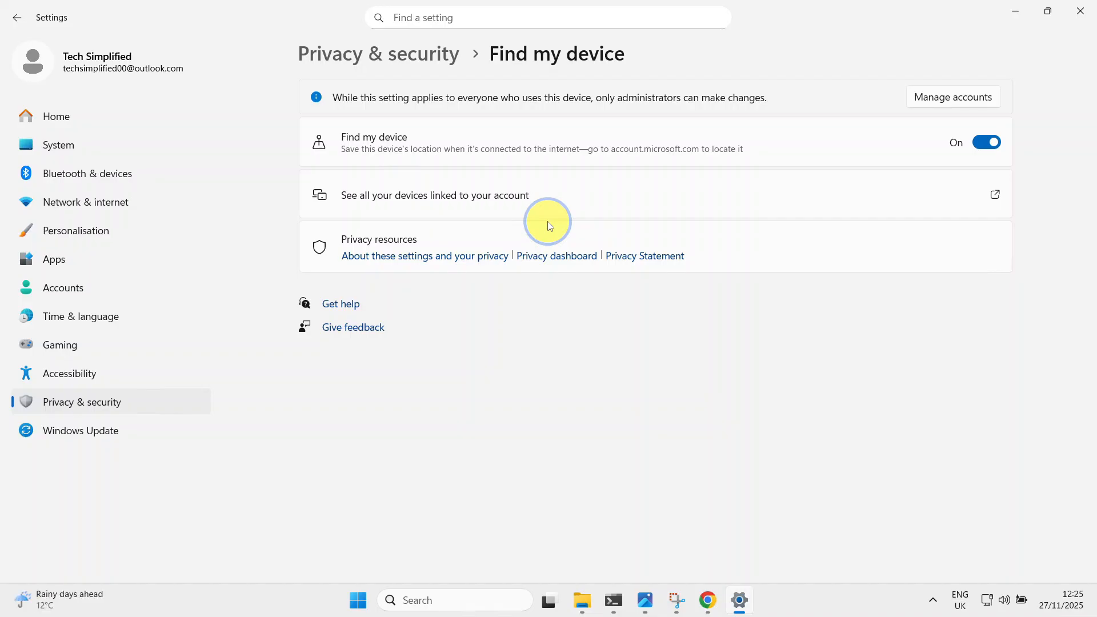
{"action": "left_click", "coordinate": [983, 142]}
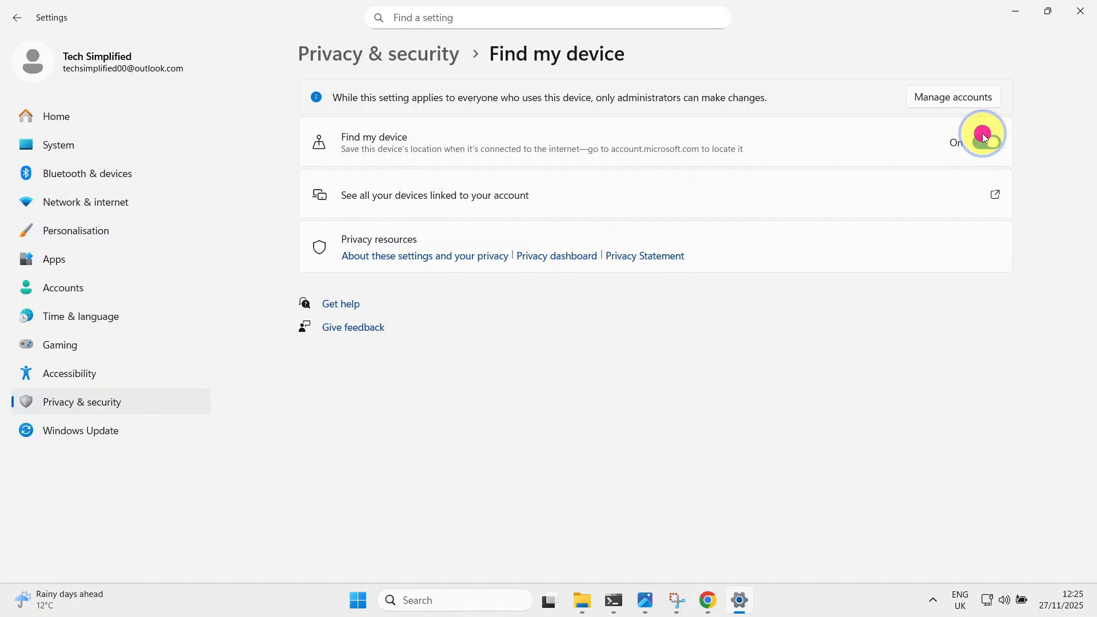
{"action": "left_click", "coordinate": [397, 57]}
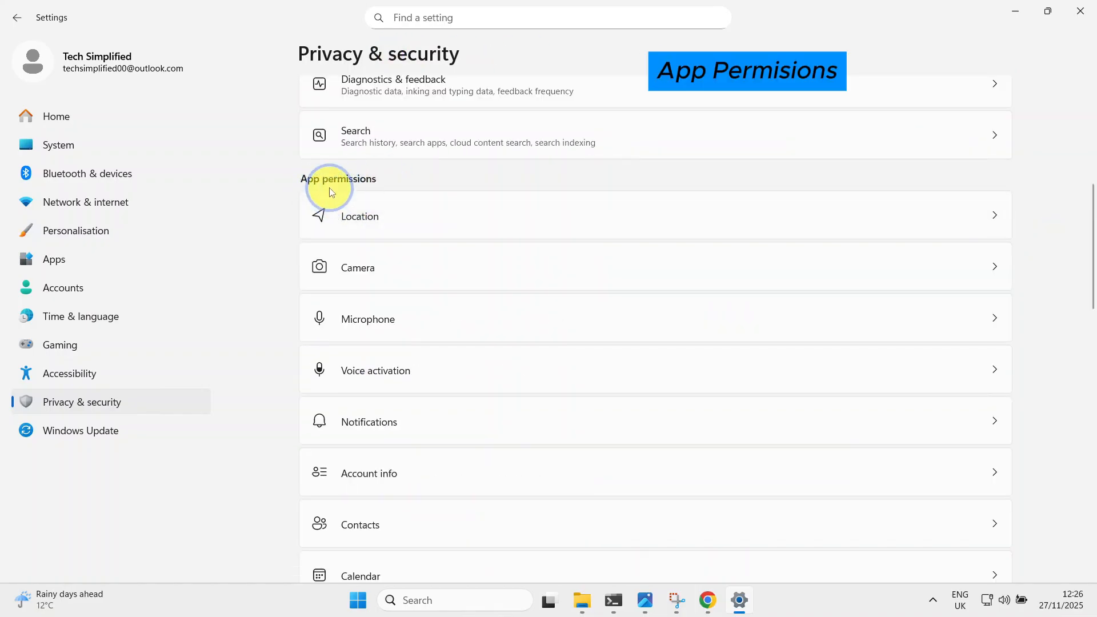
Turn off Location services under App permissions and return to Privacy & security.
{"action": "left_click", "coordinate": [450, 229]}
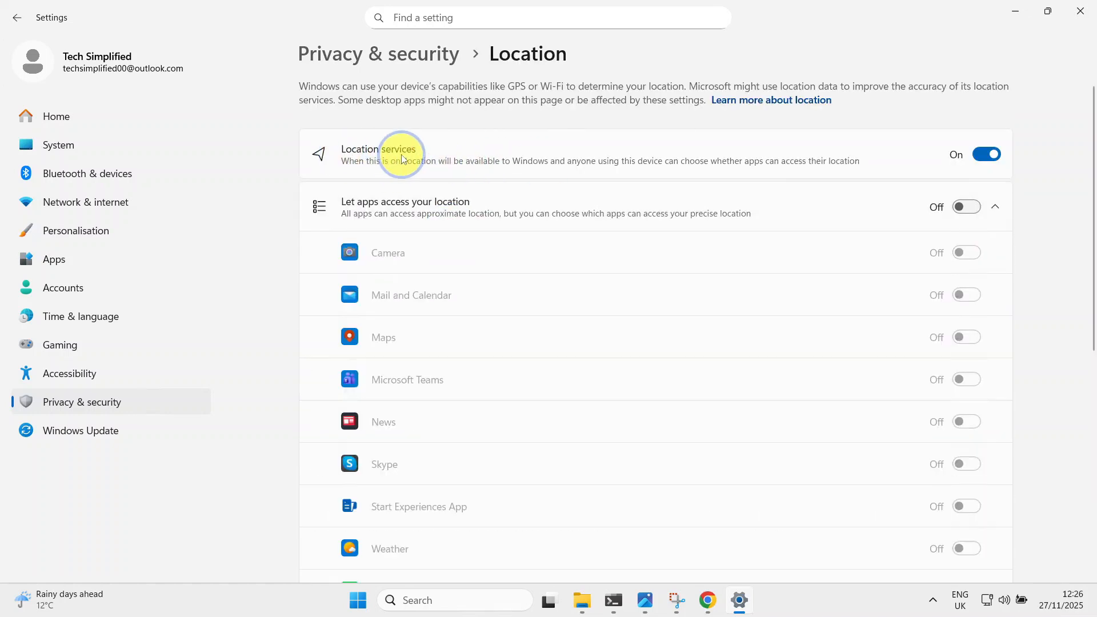
{"action": "left_click", "coordinate": [983, 154]}
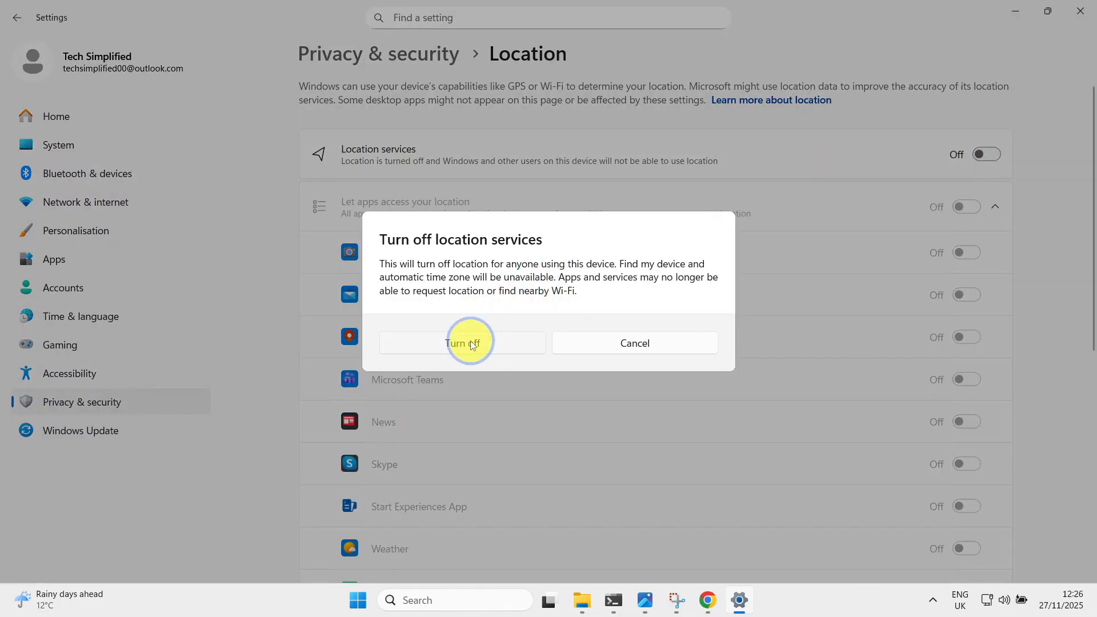
{"action": "left_click", "coordinate": [473, 344]}
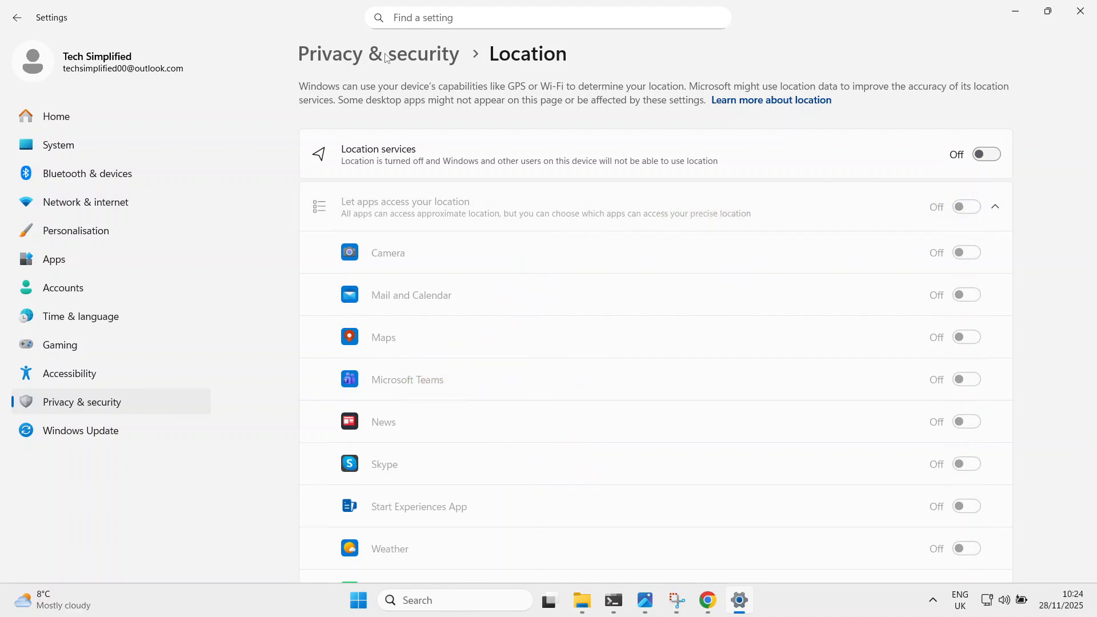
{"action": "left_click", "coordinate": [385, 57]}
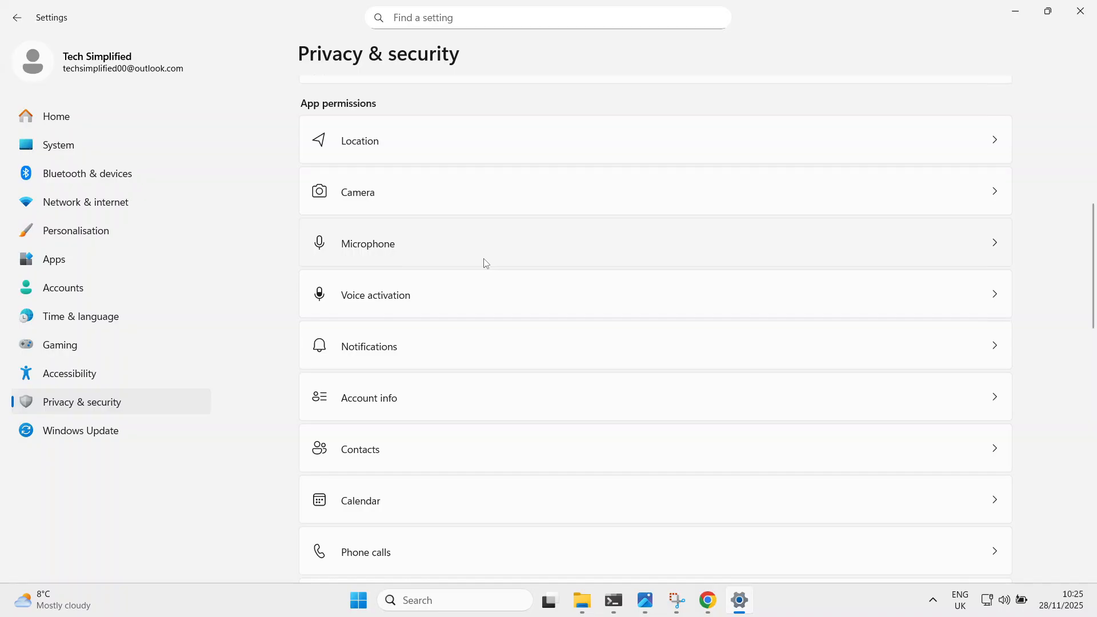